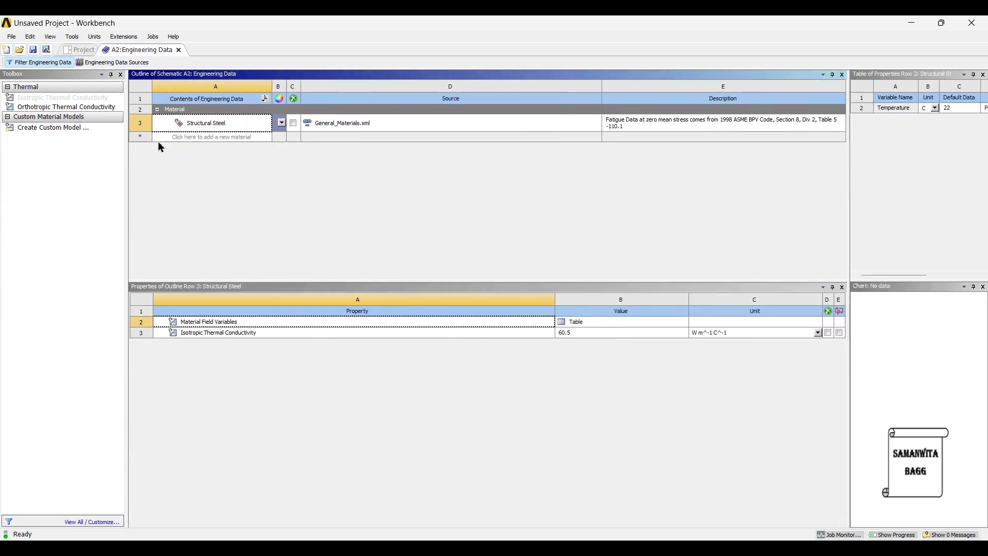
- Add a new material named Alloy Steel to the engineering data
left_click(166, 137)
type("Alloy Ste")
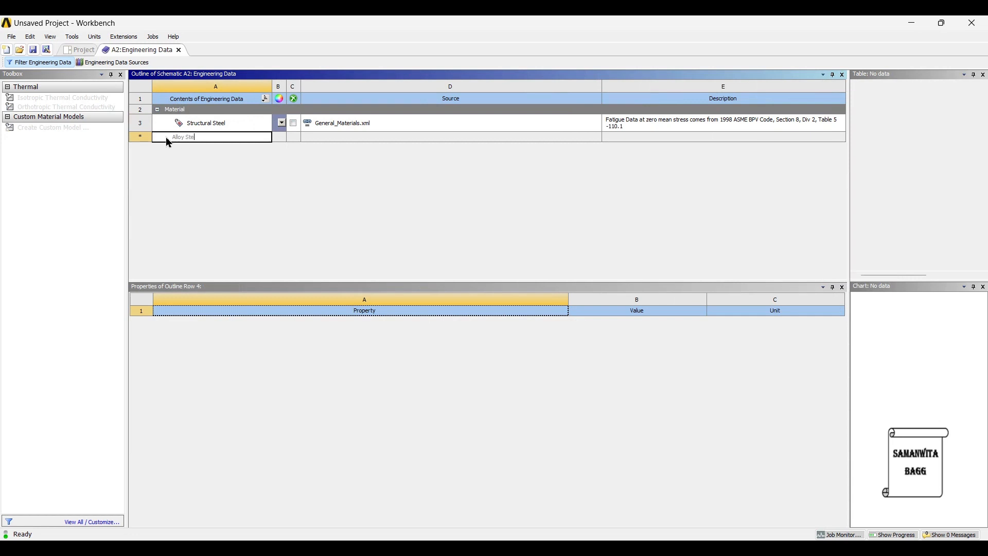
type("el")
key("Return")
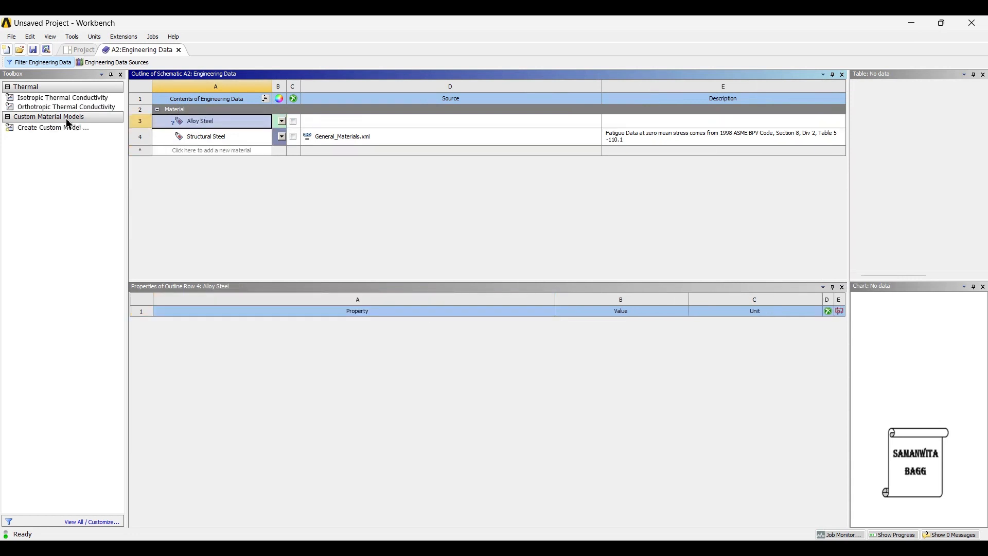
- Give Alloy Steel an isotropic thermal conductivity of 45 W m^-1 K^-1
left_click_drag(64, 103, 205, 121)
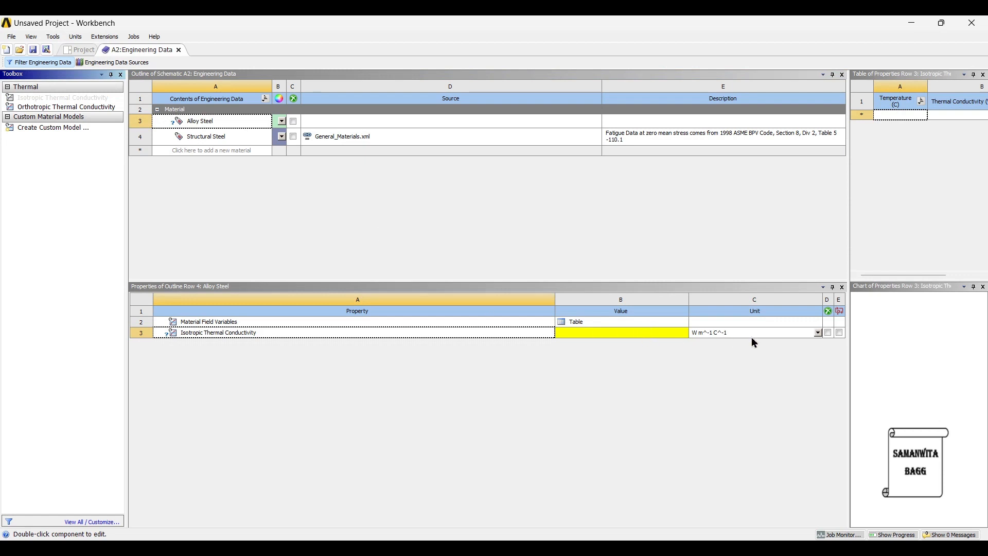
left_click(728, 337)
left_click(723, 194)
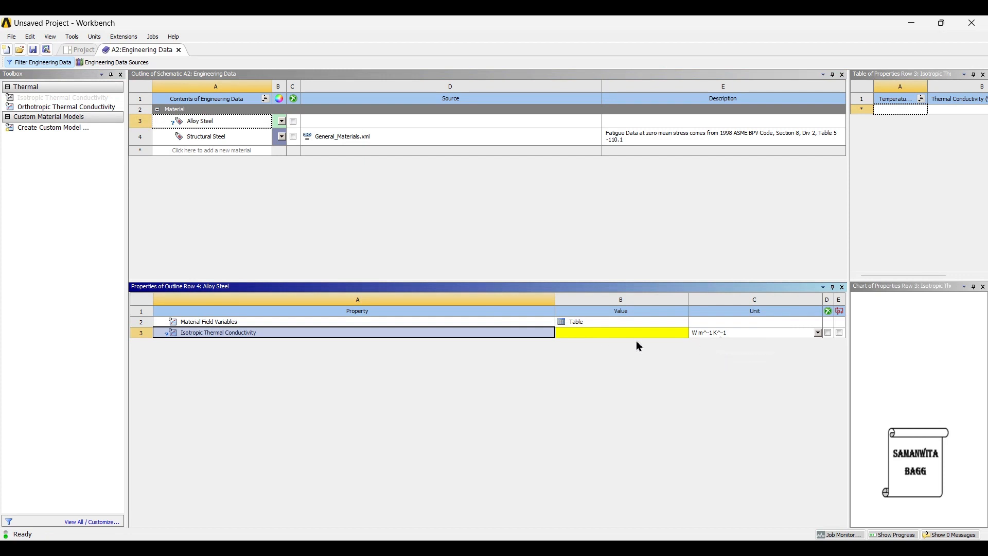
left_click(619, 337)
type("45")
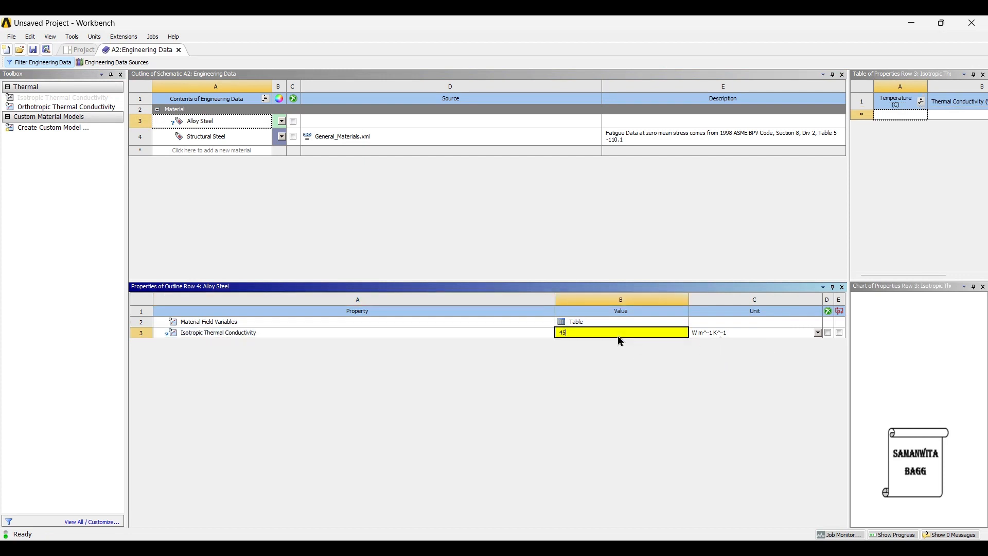
key("Return")
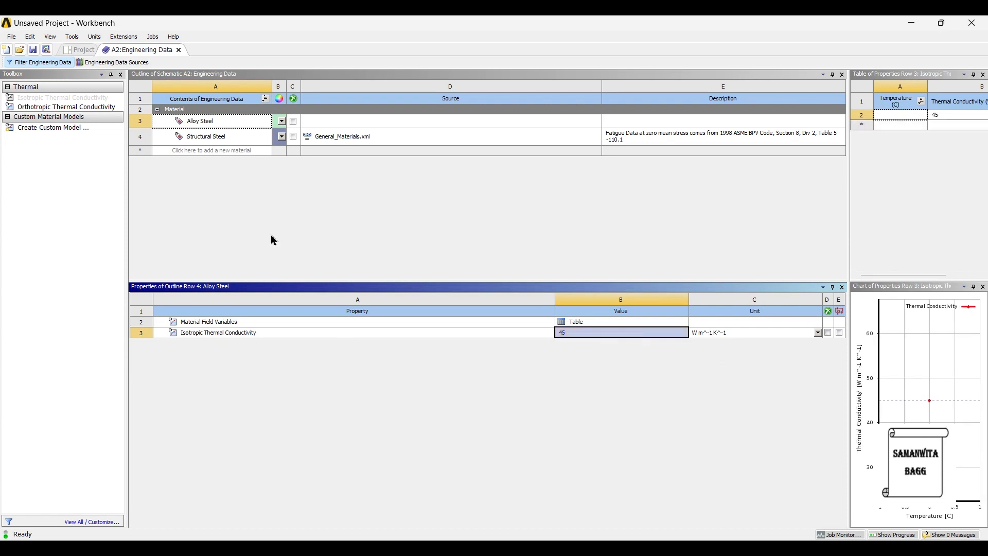
- Return to the project schematic, update the project and close the Engineering Data view
left_click(77, 50)
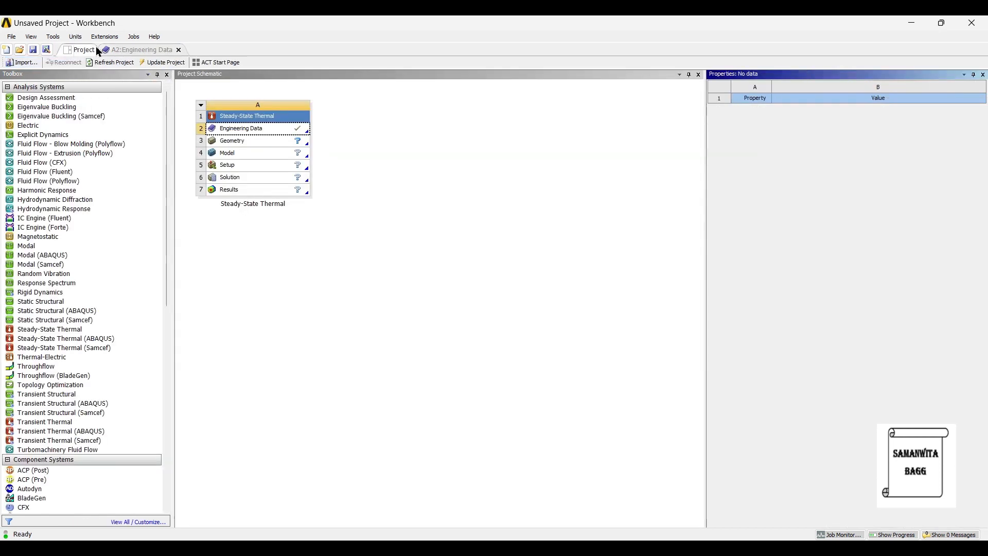
left_click(157, 63)
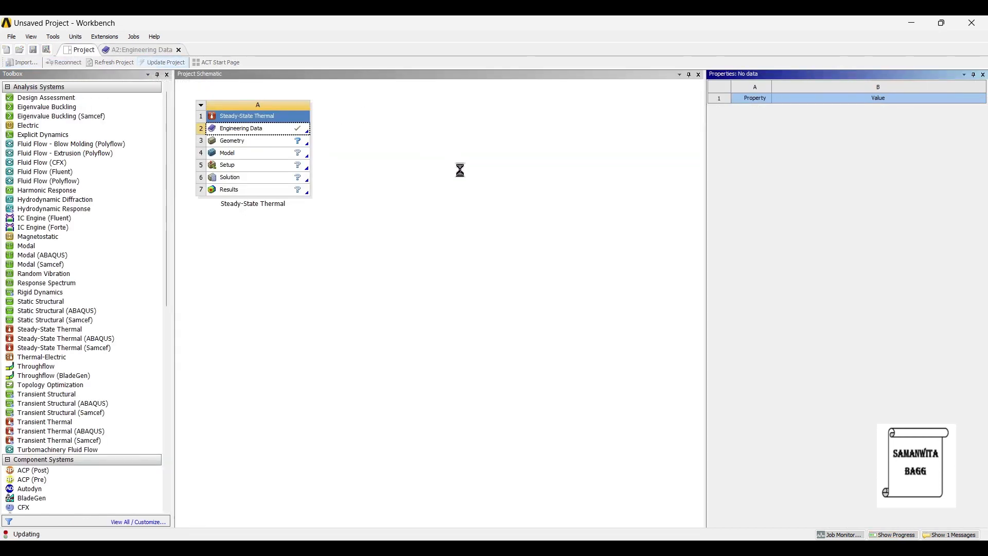
left_click(178, 50)
- Import Piston Pin.stp as the geometry of the Steady-State Thermal system and open its model in Mechanical
left_click(264, 141)
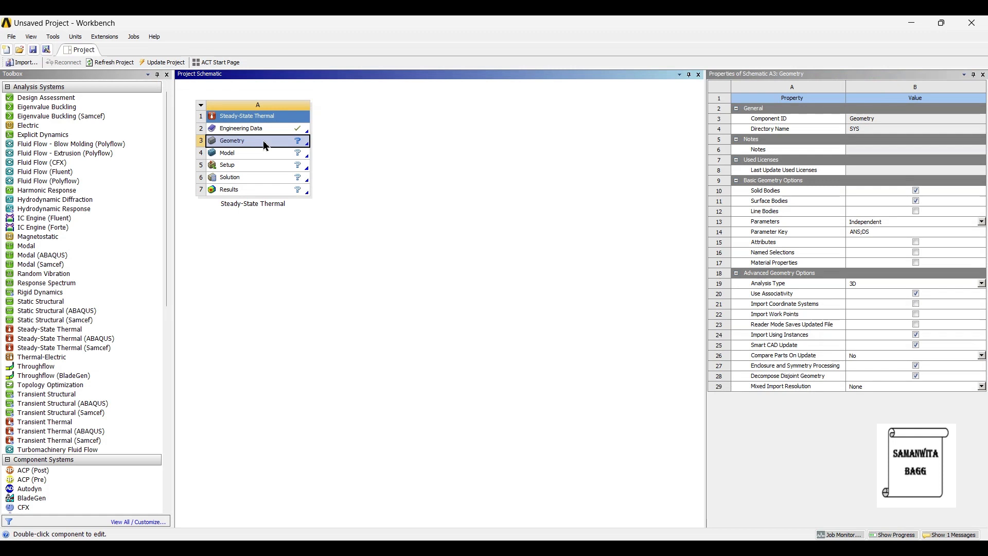
right_click(263, 140)
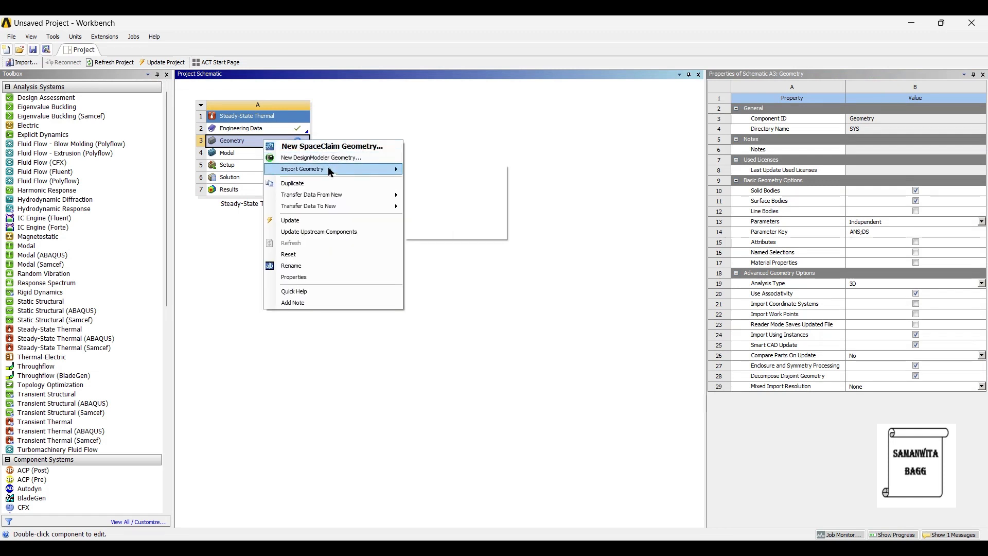
mouse_move(331, 168)
left_click(453, 186)
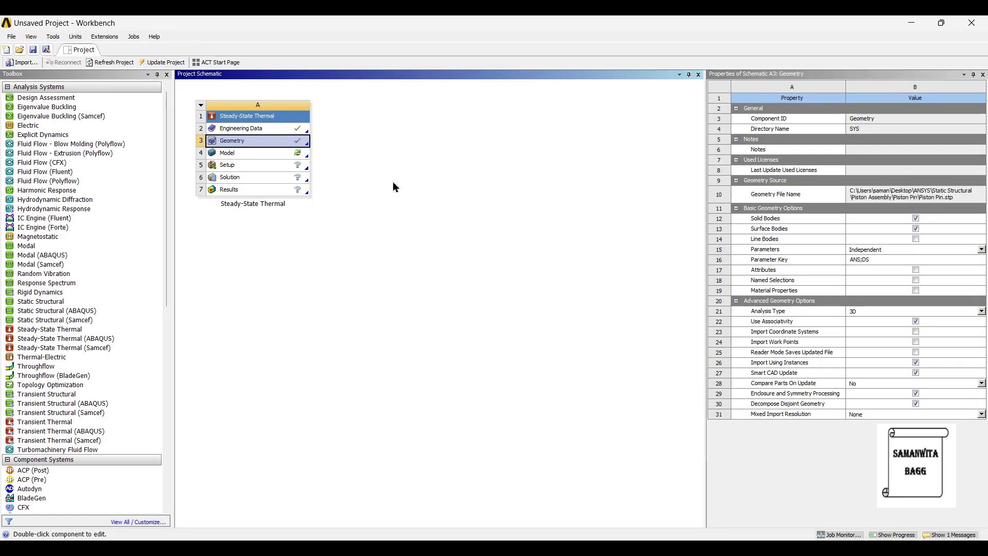
double_click(252, 154)
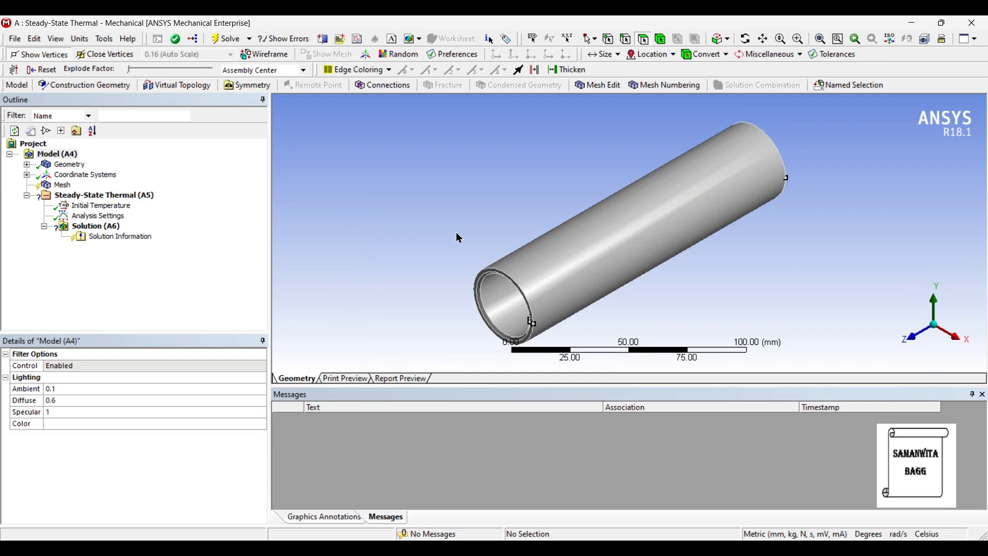
- Assign the Alloy Steel material to the piston pin body
mouse_move(512, 286)
middle_mouse_down()
mouse_move(632, 221)
mouse_move(712, 258)
mouse_move(823, 283)
middle_mouse_up()
mouse_move(587, 245)
middle_mouse_down()
mouse_move(568, 219)
mouse_move(561, 234)
middle_mouse_up()
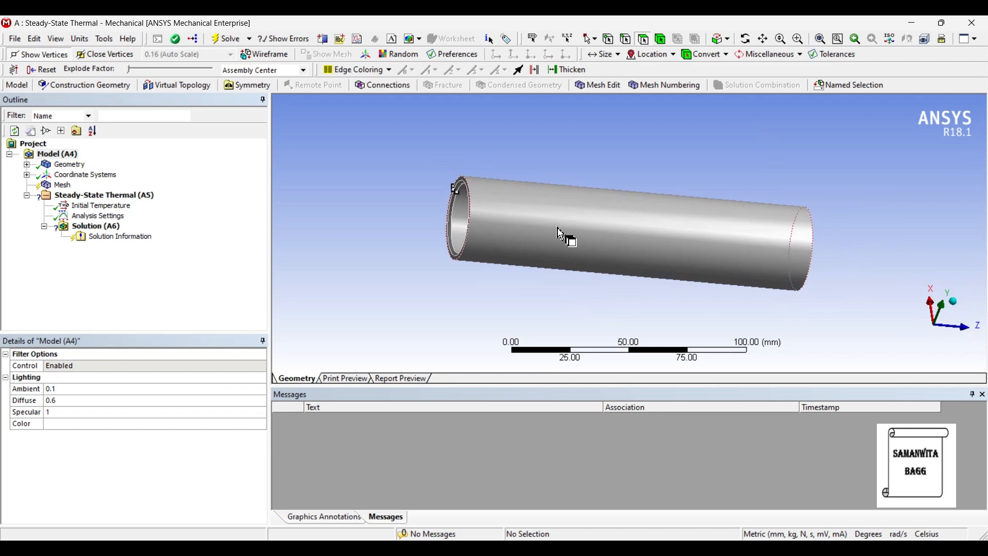
left_click(26, 166)
left_click(73, 174)
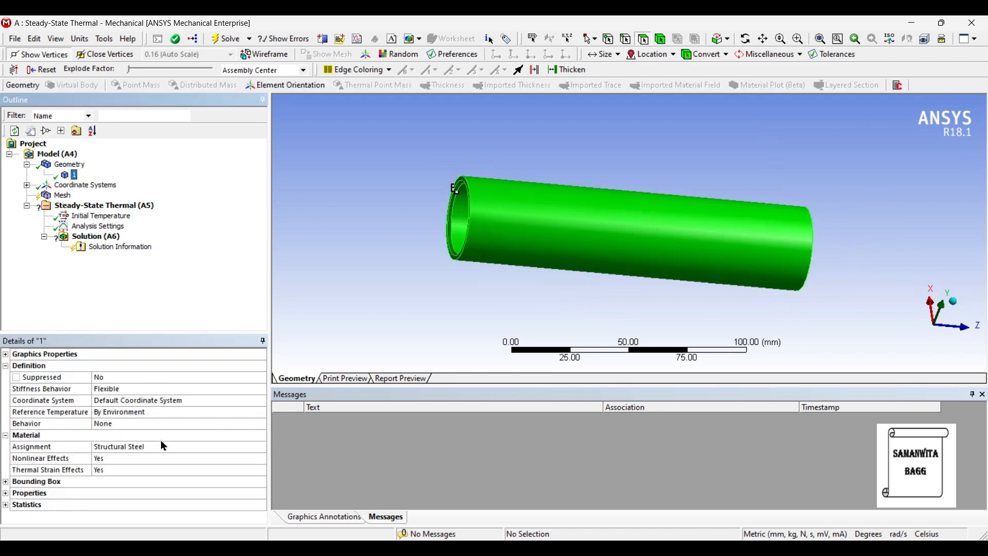
left_click(190, 454)
left_click(263, 448)
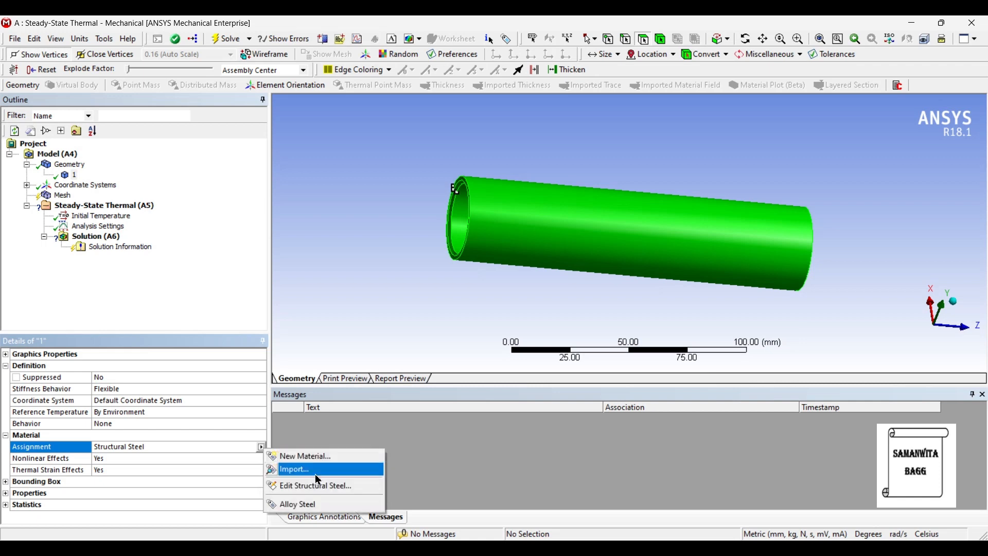
left_click(288, 503)
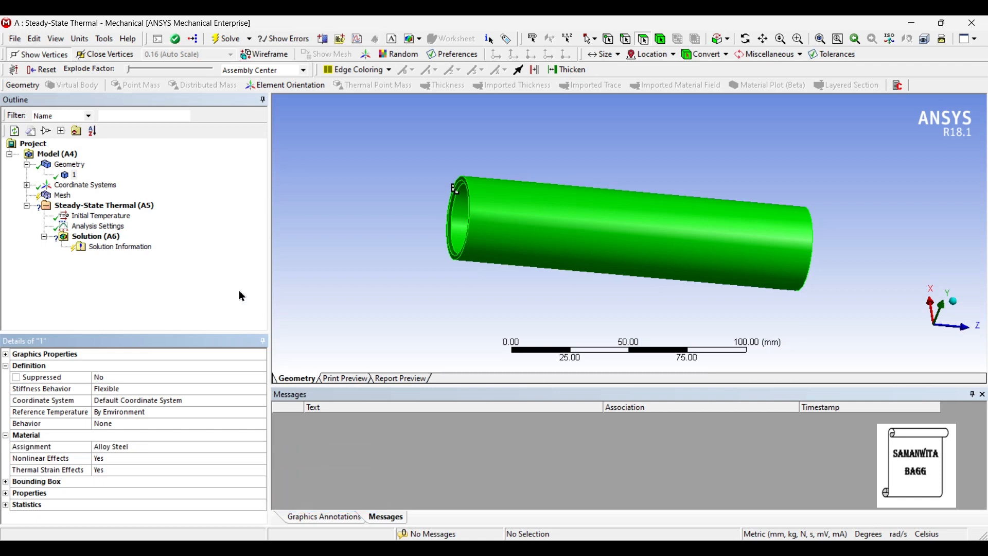
- Set the mesh sizing's relevance center to Fine and generate the mesh
left_click(63, 196)
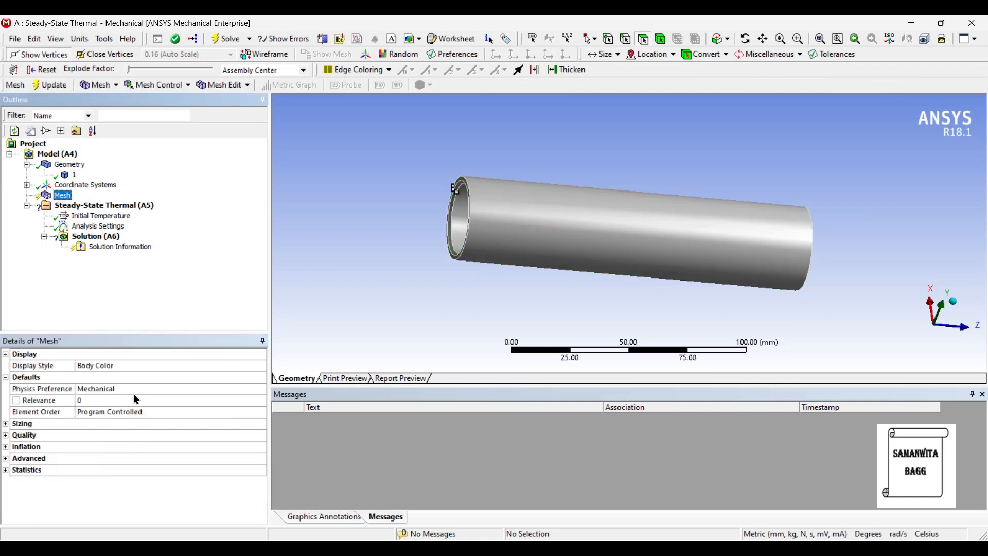
left_click(6, 424)
left_click(123, 448)
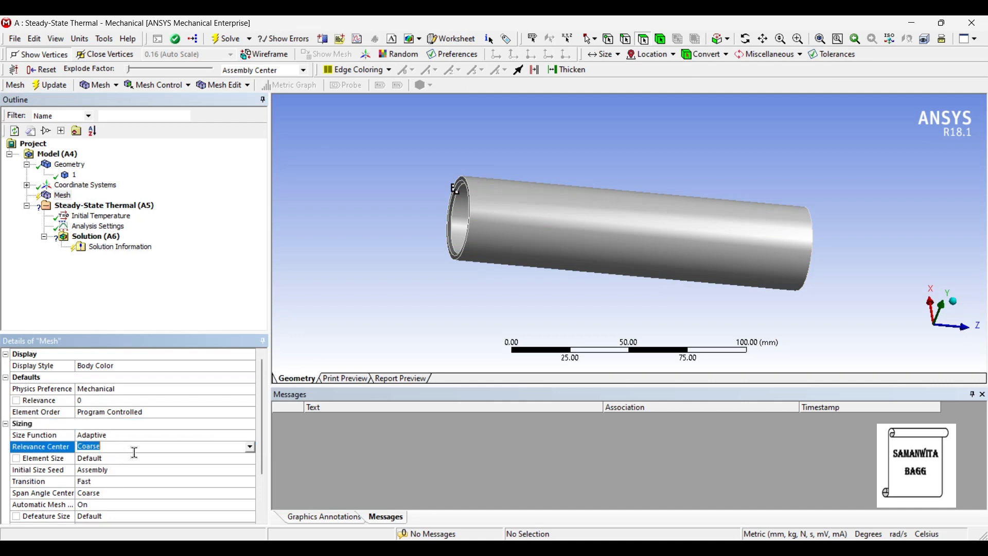
left_click(249, 447)
left_click(140, 480)
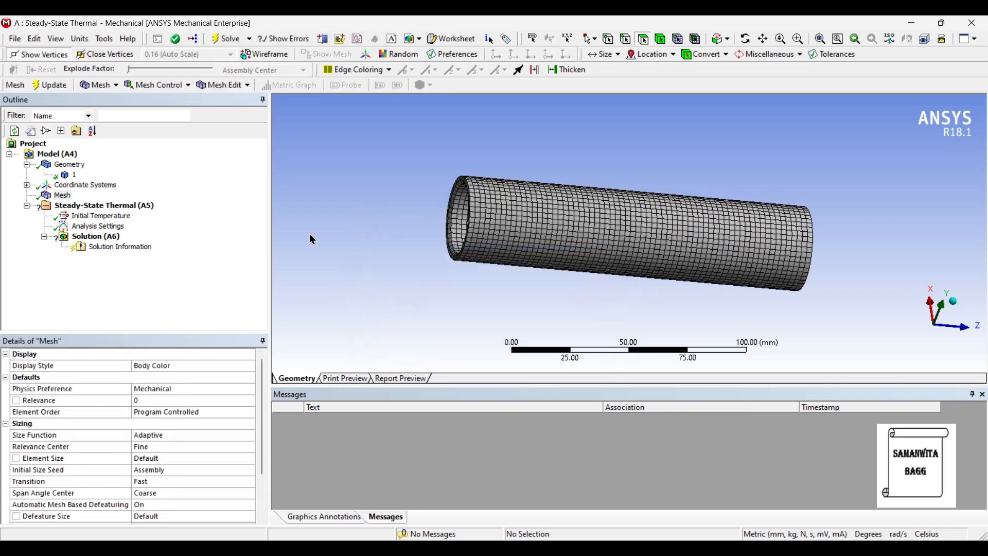
- Add a temperature load of 300 °C to the outer cylindrical face of the pin in the steady-state thermal analysis
left_click(151, 211)
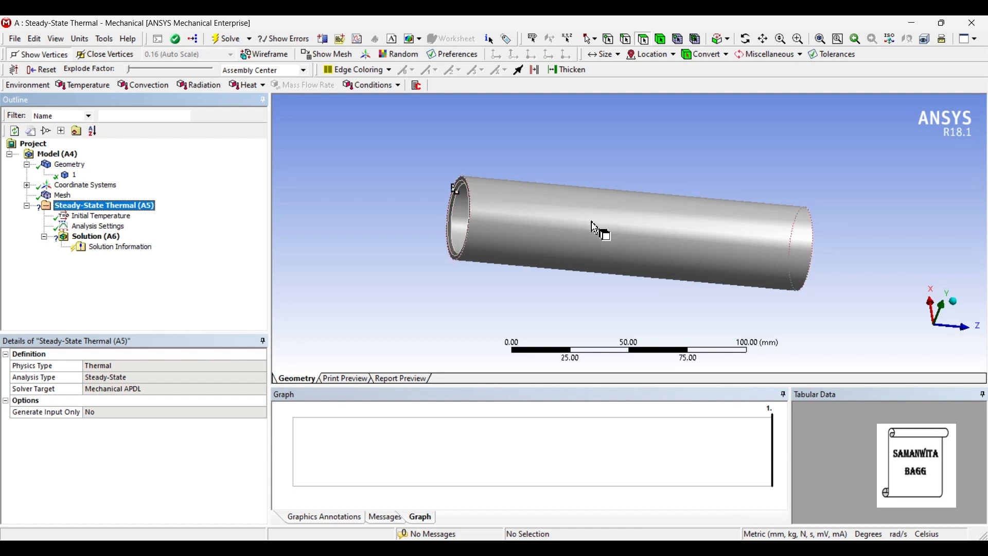
right_click(133, 206)
mouse_move(150, 214)
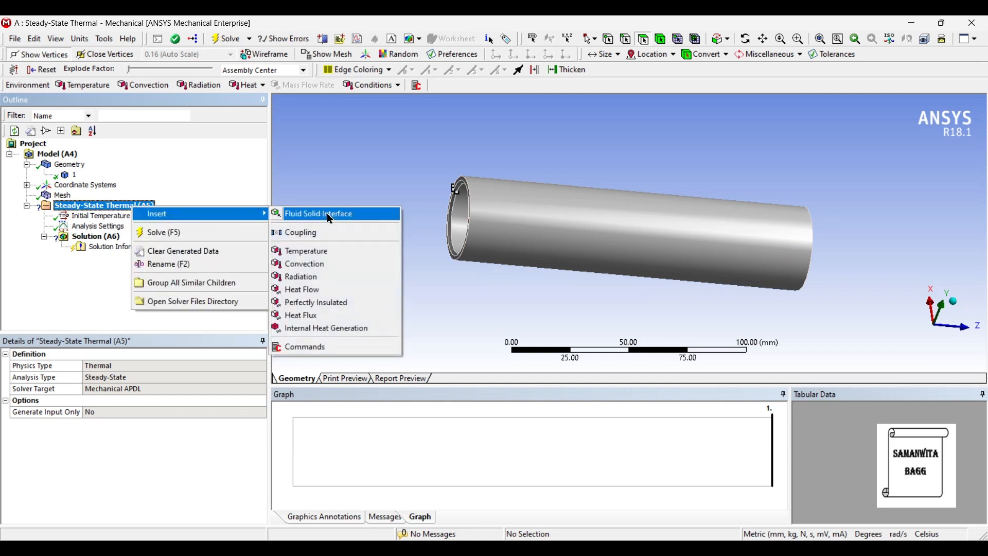
left_click(334, 251)
left_click(589, 222)
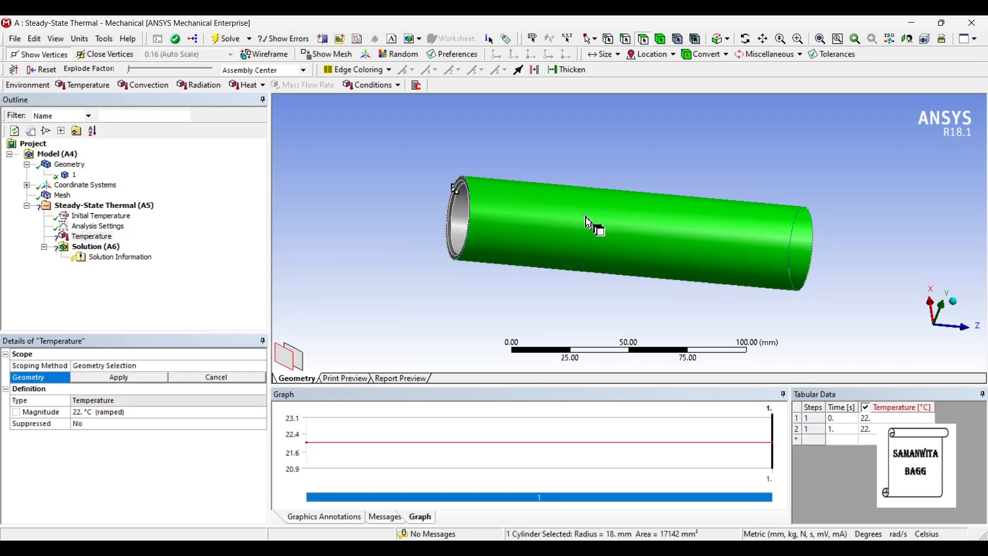
middle_click_drag(589, 222, 578, 260)
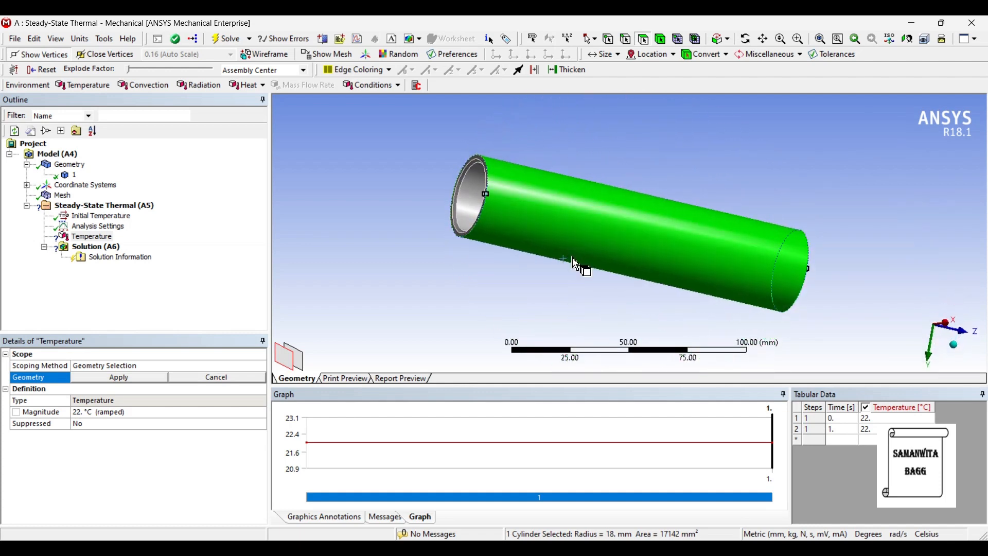
left_click(100, 378)
left_click(98, 414)
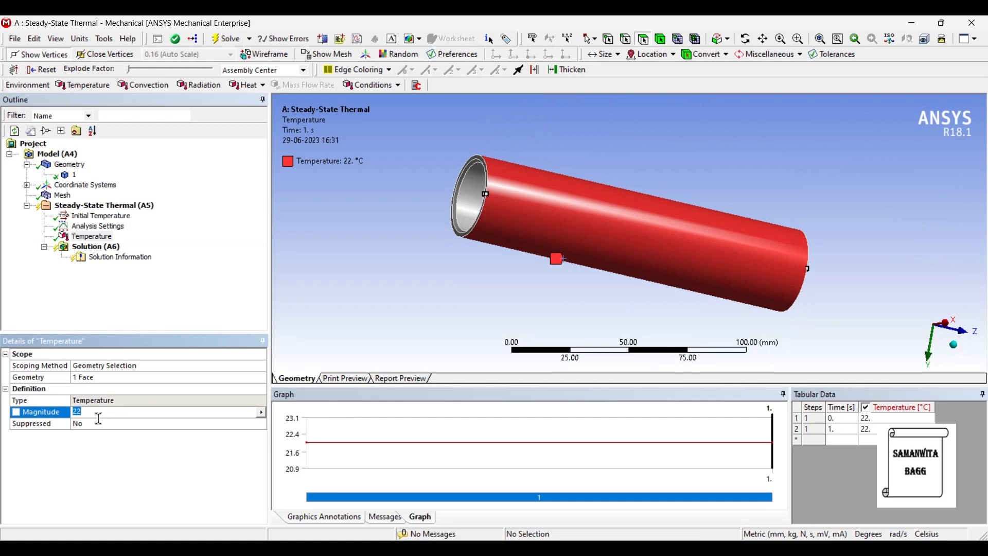
key("Return")
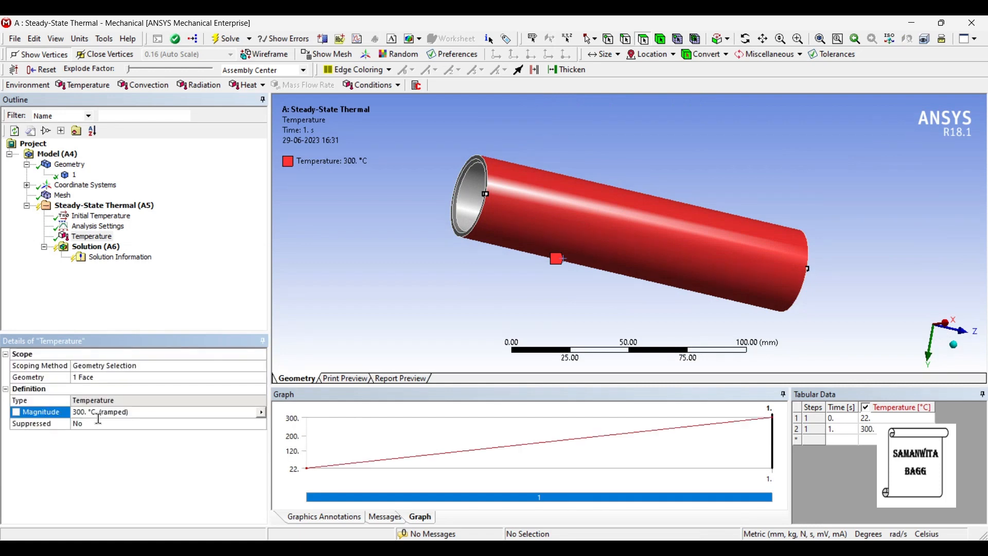
- Insert a convection load on five faces: the pin's bore plus the annular end face and inner chamfer at both ends
middle_click_drag(578, 211, 512, 229)
left_click(489, 222)
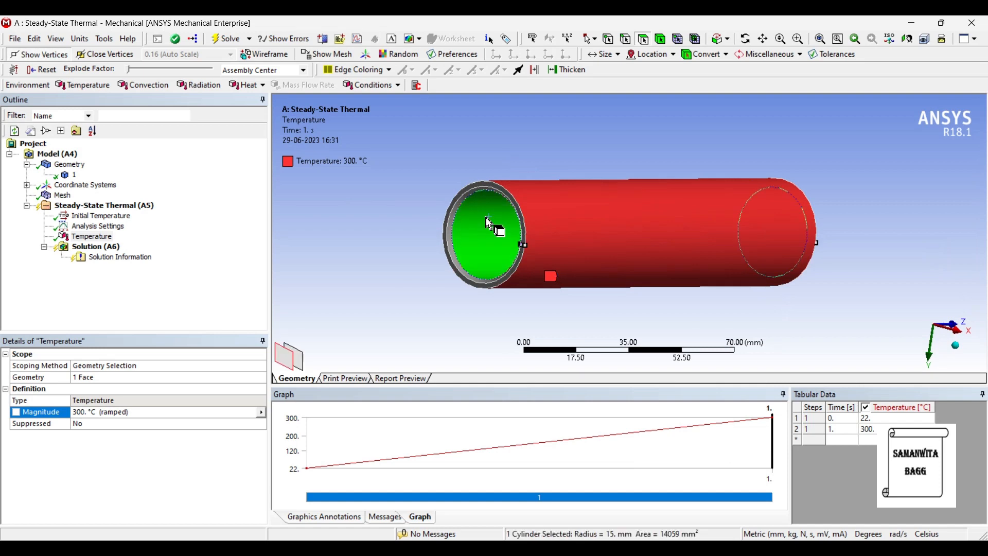
left_click(467, 216, "ctrl")
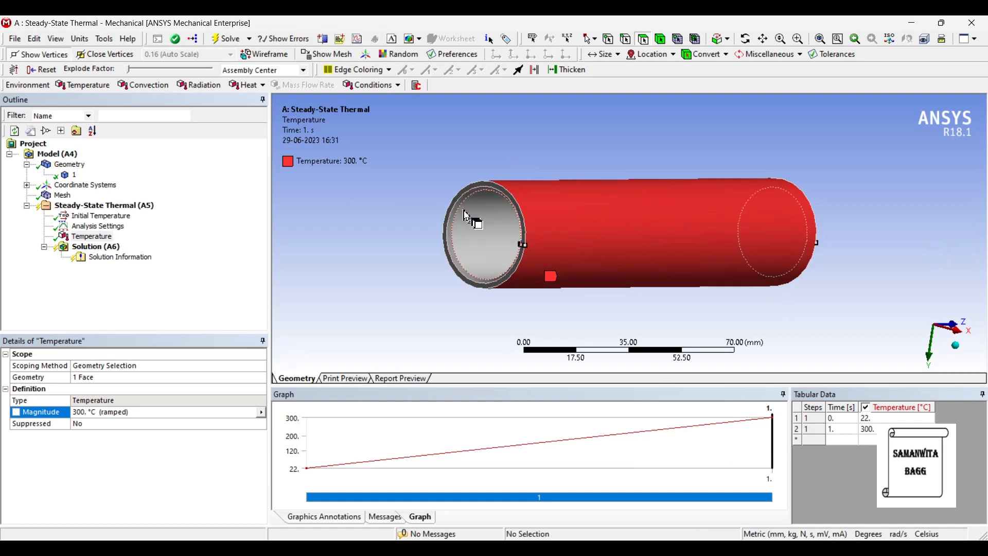
left_click(466, 215)
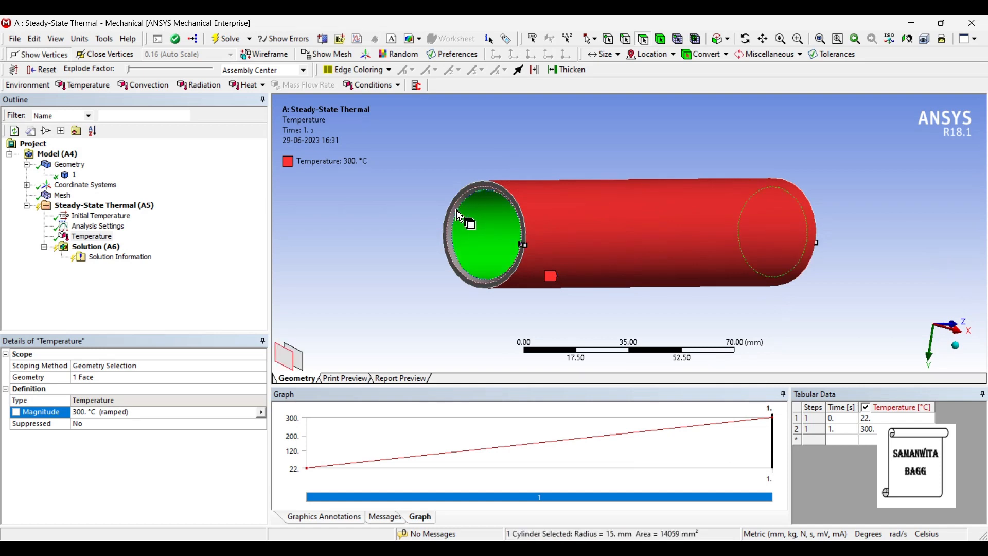
left_click(462, 218, "ctrl")
left_click(462, 218, "ctrl")
middle_click_drag(633, 232, 453, 202)
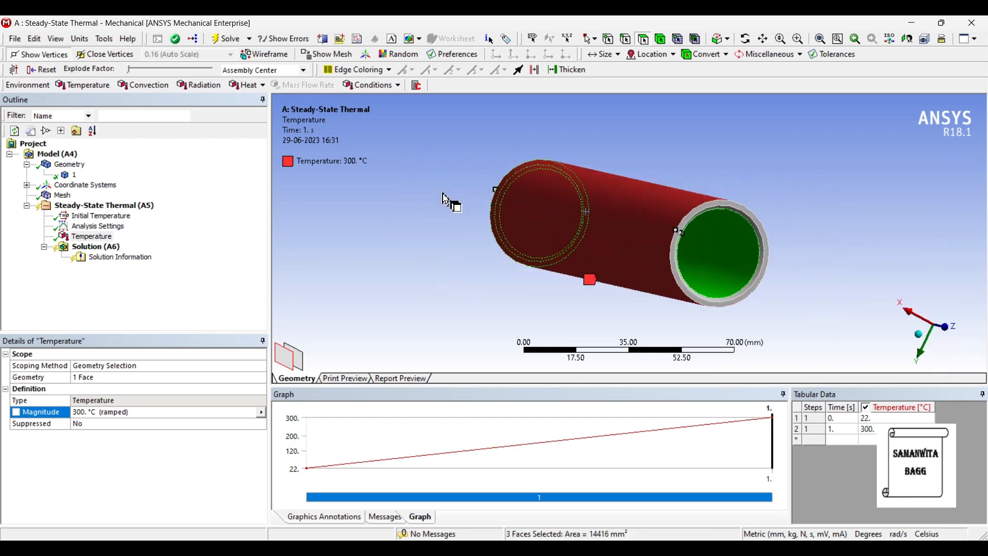
left_click(696, 220, "ctrl")
scroll(712, 216, "up", 2)
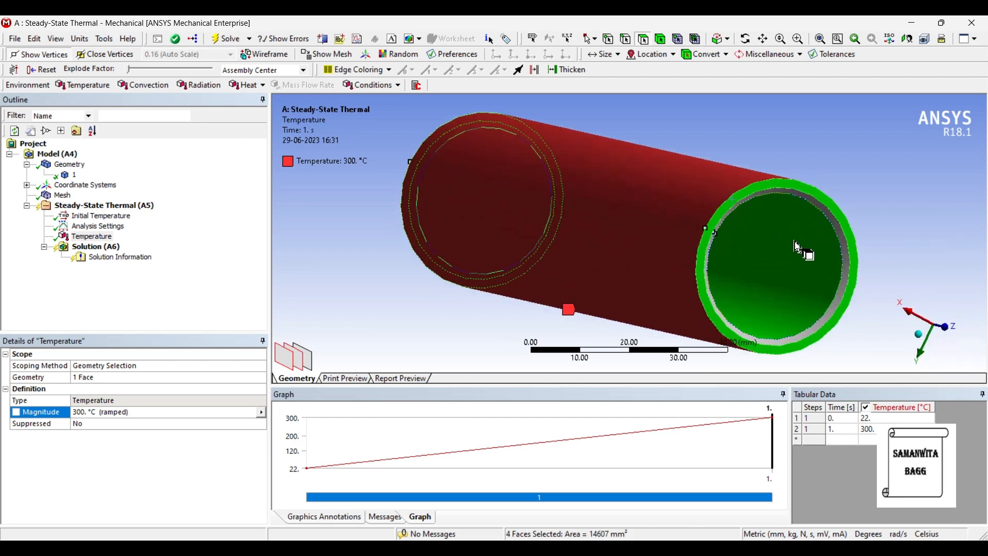
left_click(850, 277, "ctrl")
right_click(771, 242)
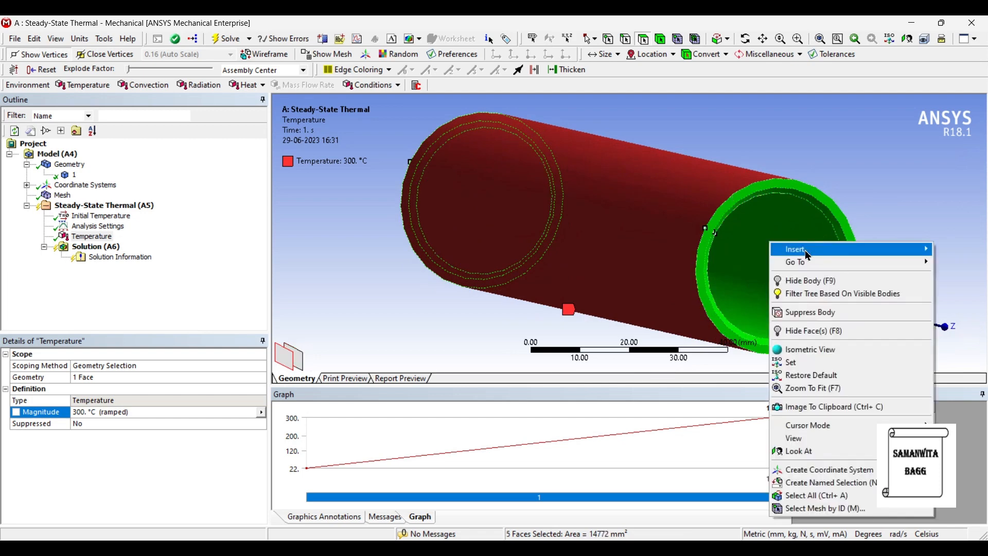
mouse_move(808, 252)
left_click(692, 296)
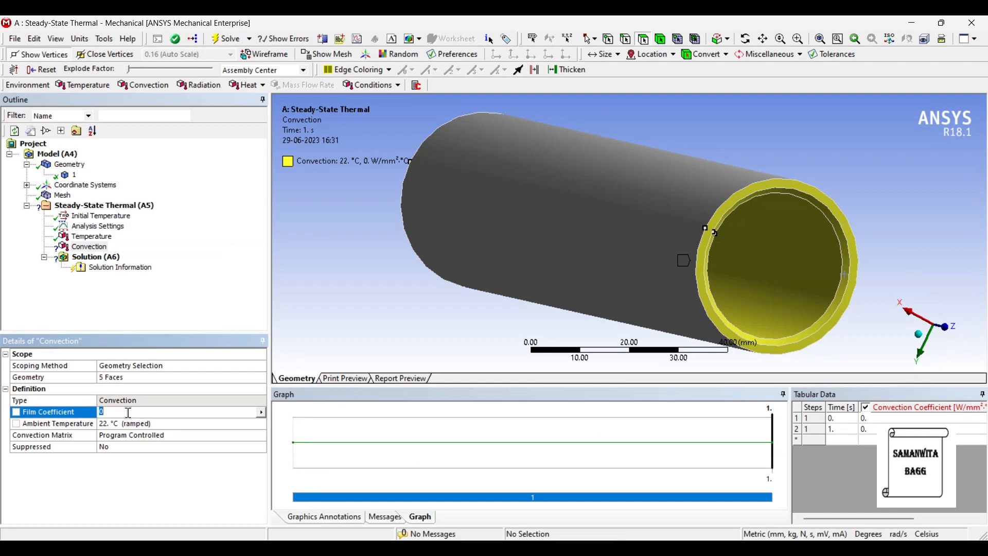
- Set the convection's film coefficient to 0.032 W/mm²·°C and its ambient temperature to 80 °C
type("0.032")
key("Return")
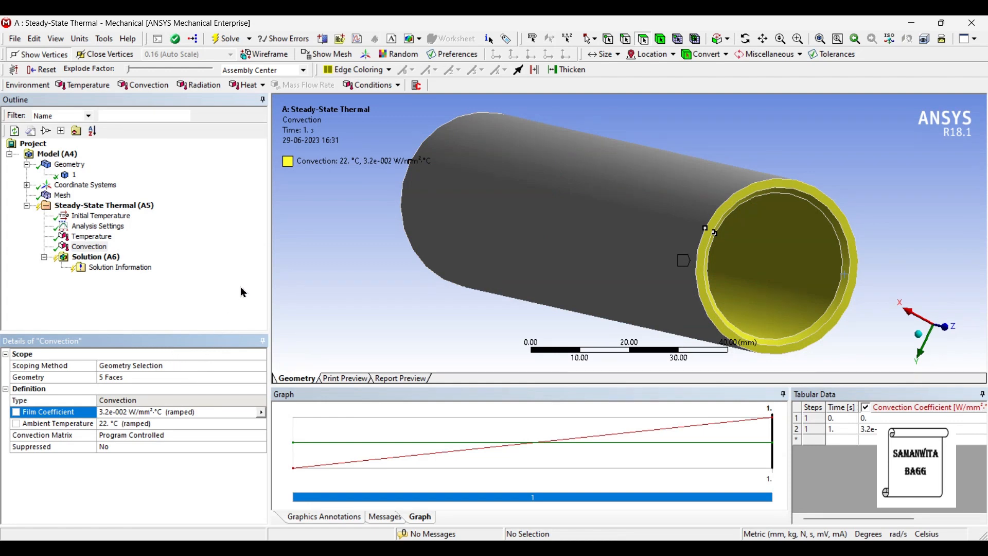
left_click(126, 423)
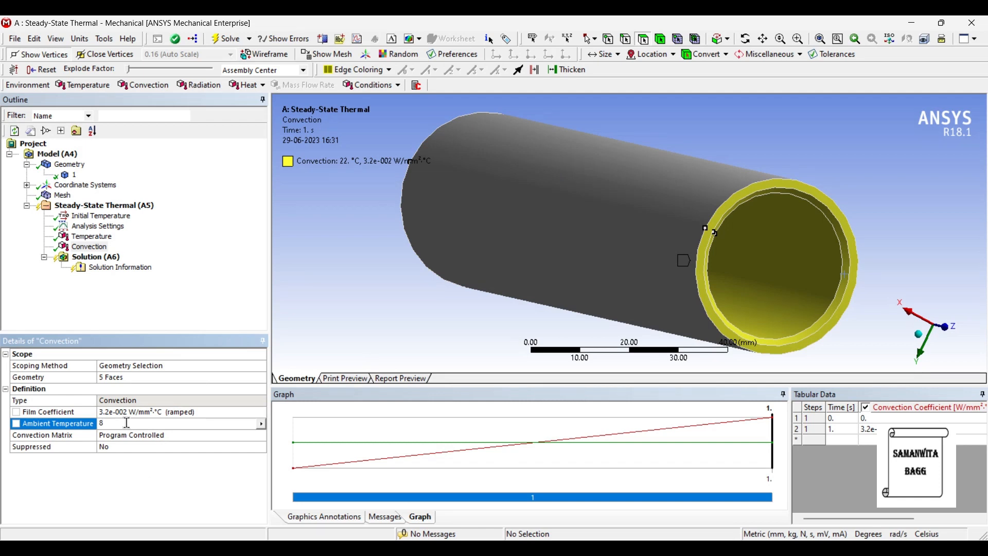
key("Return")
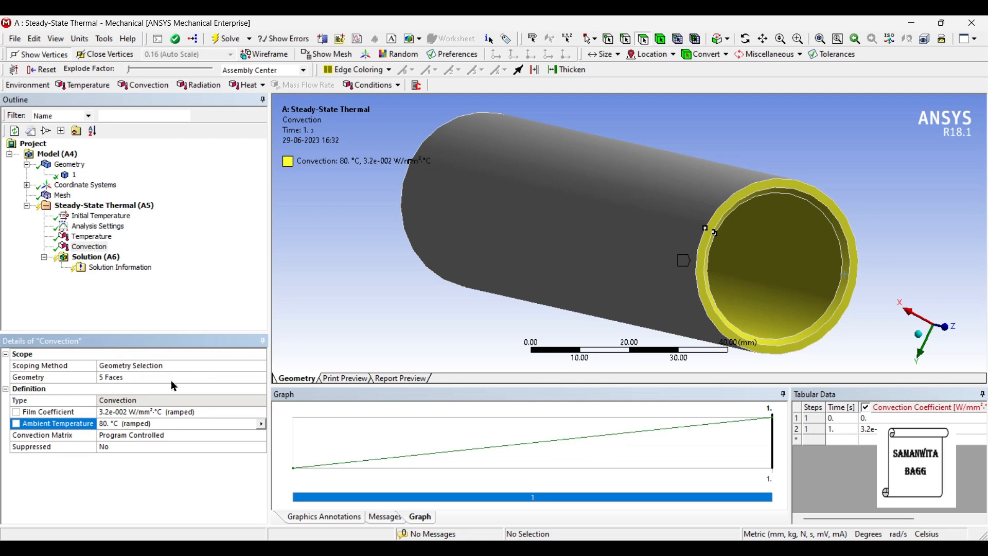
- Add a temperature result for the whole pin under the steady-state thermal solution
middle_click_drag(584, 243, 531, 161)
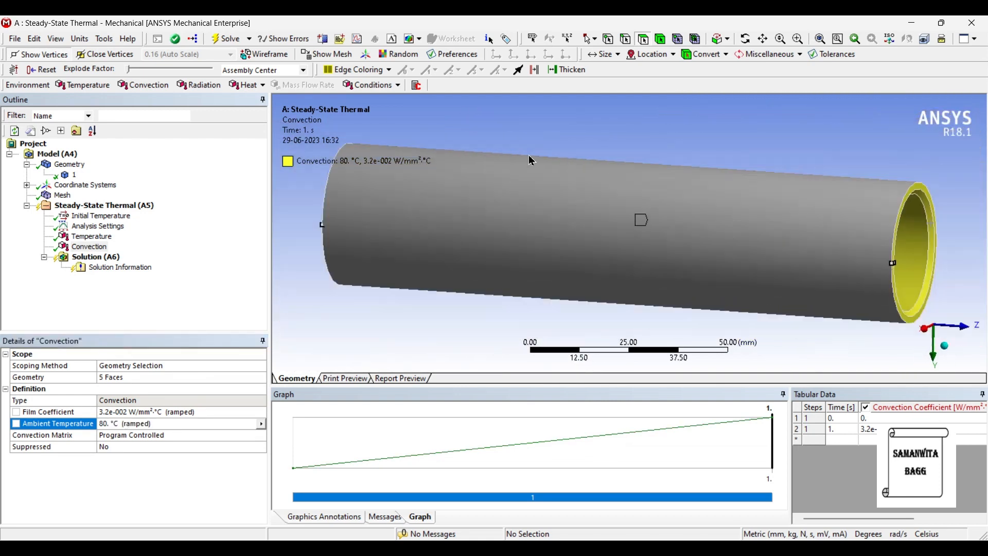
scroll(532, 160, "down", 2)
scroll(604, 238, "down", 2)
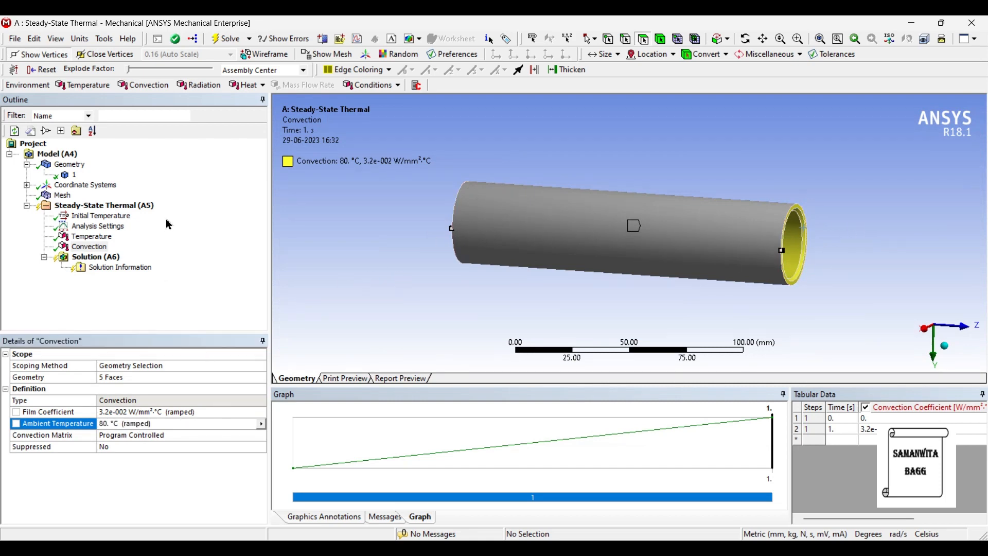
right_click(108, 257)
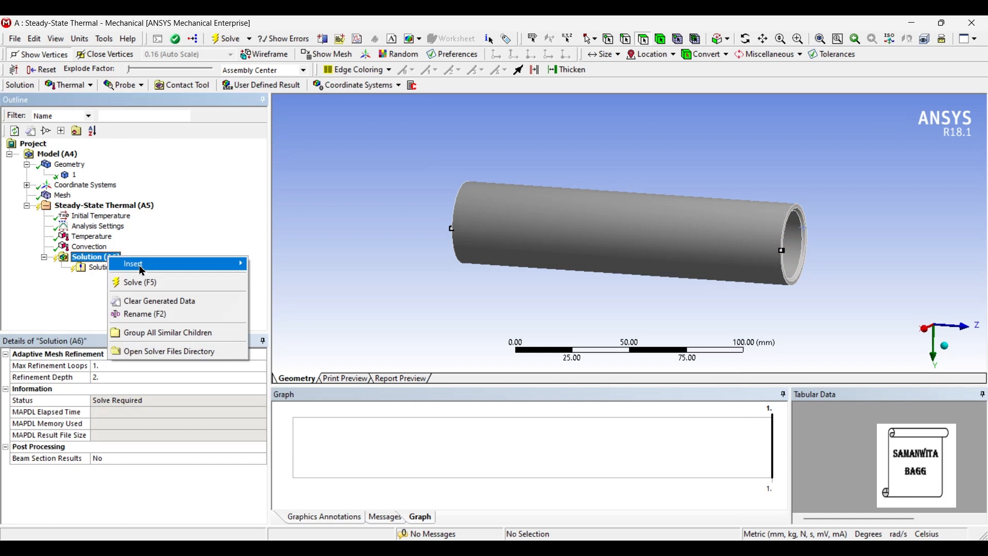
mouse_move(143, 269)
mouse_move(301, 263)
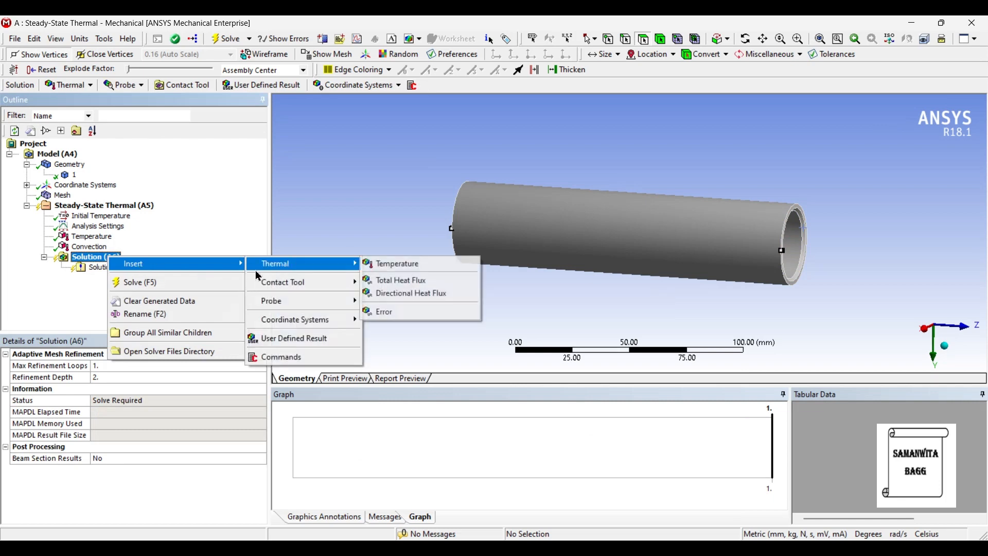
left_click(420, 267)
- Add a total heat flux result to the solution and solve the steady-state thermal analysis
right_click(109, 256)
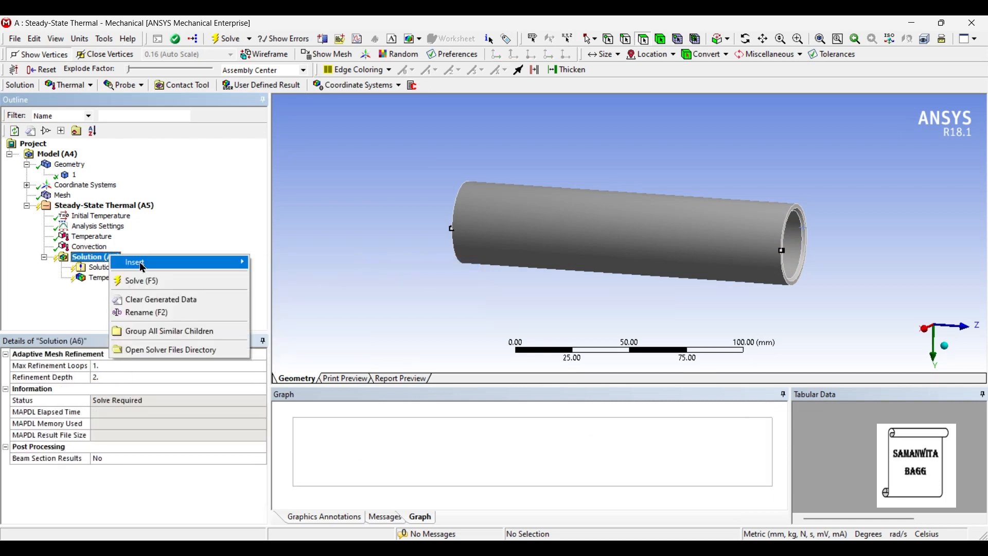
mouse_move(143, 268)
mouse_move(301, 264)
left_click(414, 280)
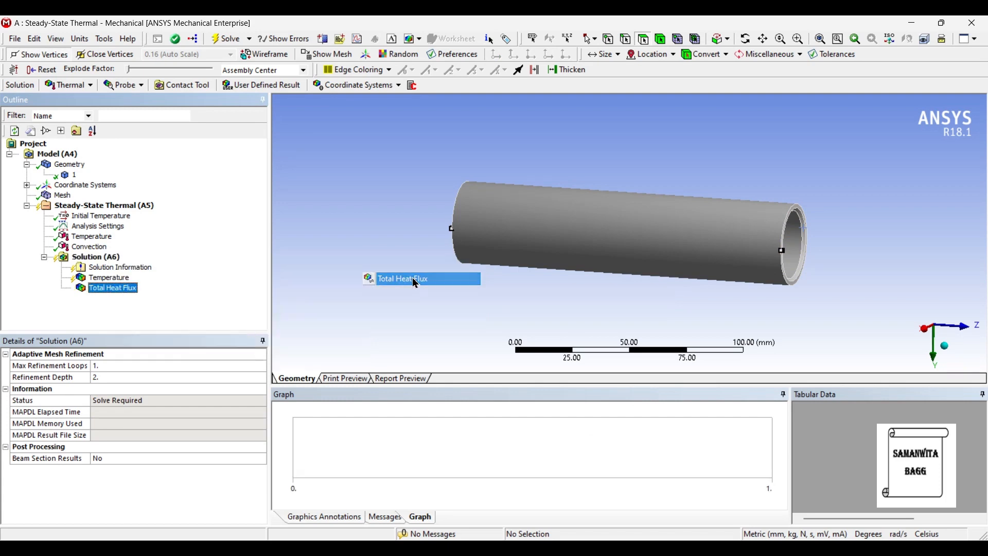
left_click(112, 259)
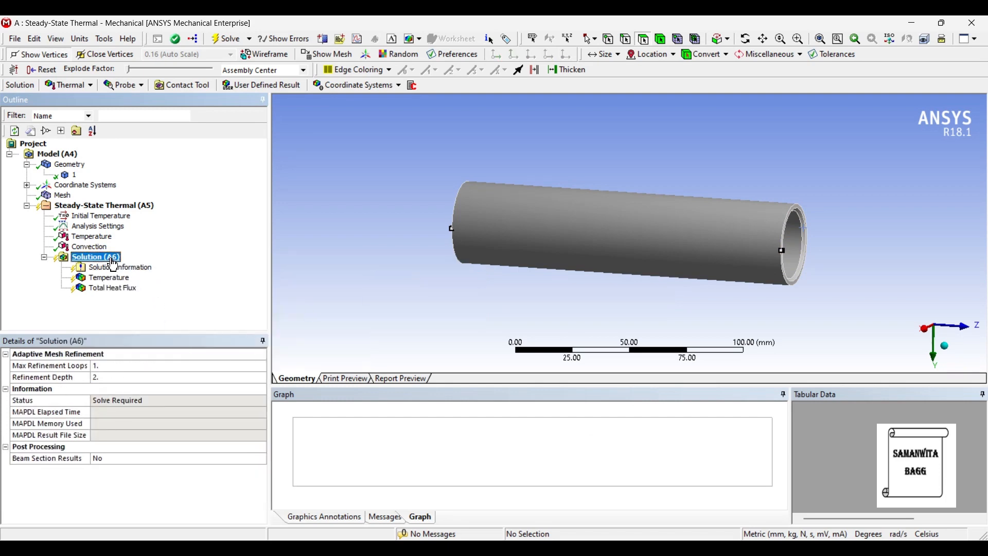
left_click(230, 39)
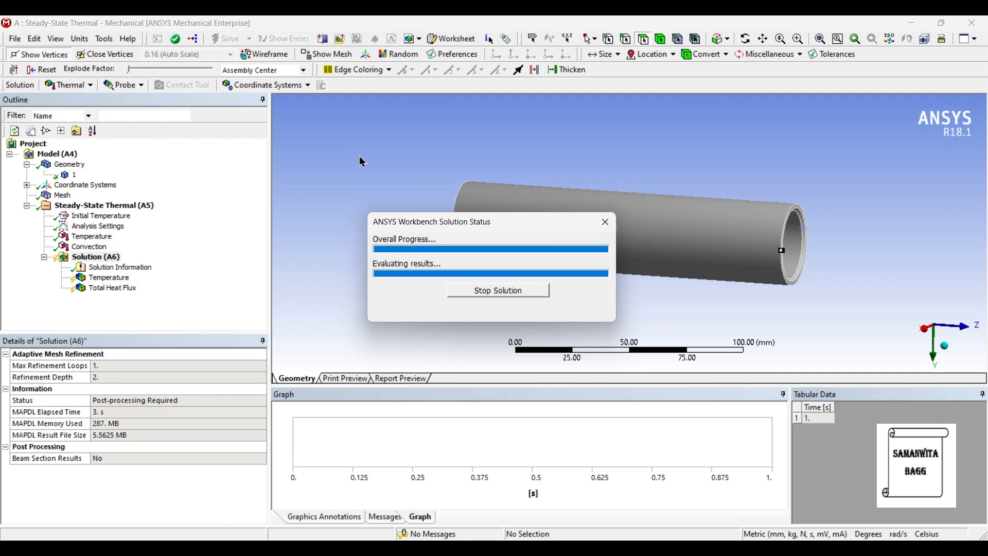
- Examine the temperature distribution on the pin's outer surface, bore and ends, comparing it with the faces scoped to the convection load
left_click(107, 278)
left_click_drag(559, 248, 650, 217)
left_click_drag(489, 221, 476, 280)
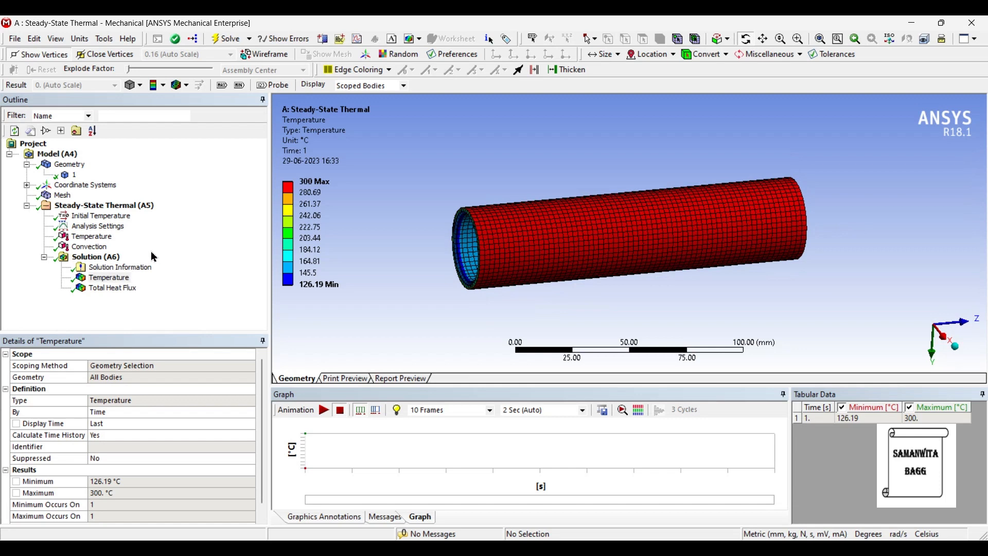
left_click(97, 247)
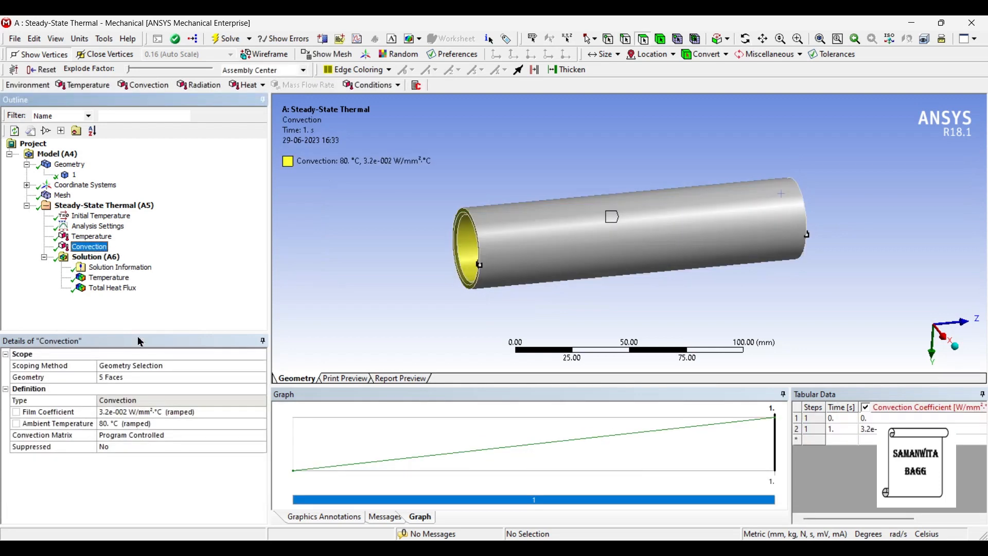
left_click(110, 278)
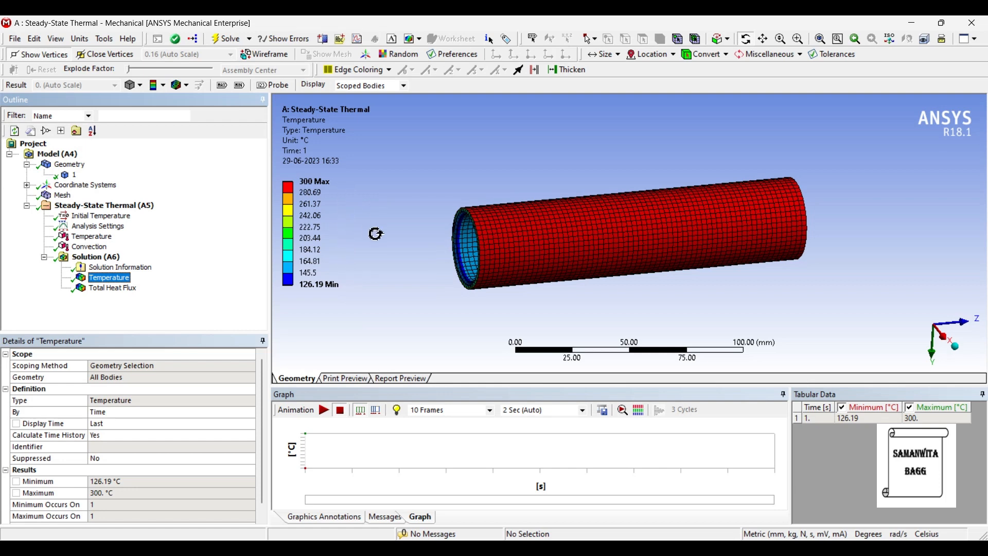
left_click(332, 194)
left_click_drag(477, 282, 441, 287)
- Display the temperature contour with No WireFrame so the mesh lines are hidden on the pin
left_click(186, 86)
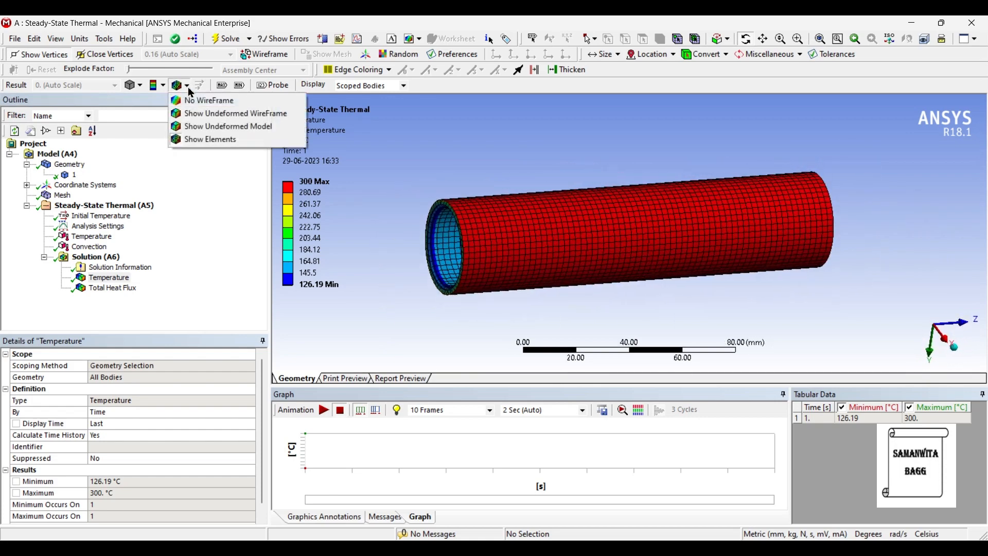
left_click(195, 101)
mouse_move(576, 226)
left_mouse_down()
mouse_move(729, 222)
mouse_move(602, 205)
mouse_move(575, 240)
mouse_move(706, 221)
mouse_move(722, 231)
mouse_move(563, 238)
mouse_move(567, 219)
left_mouse_up()
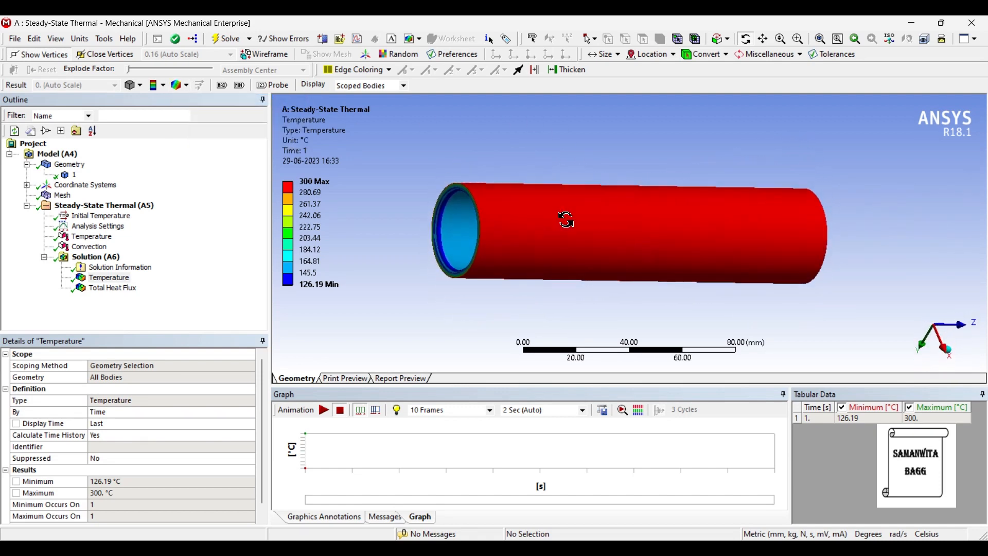
- Examine the total heat flux distribution along the pin's outer surface, inside the bore and around both end rims
left_click(113, 288)
left_click_drag(520, 265, 483, 245)
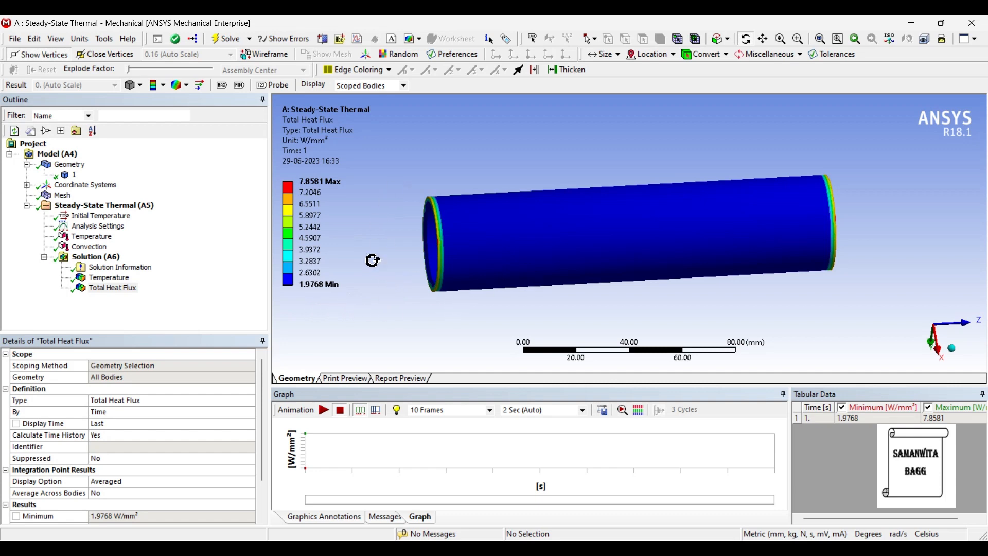
left_click_drag(589, 211, 634, 202)
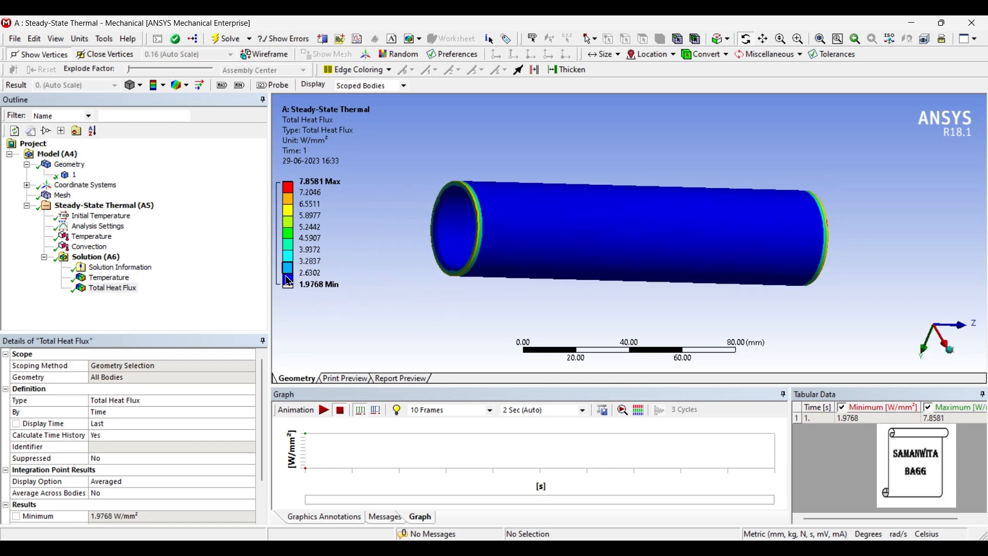
left_click_drag(527, 209, 499, 217)
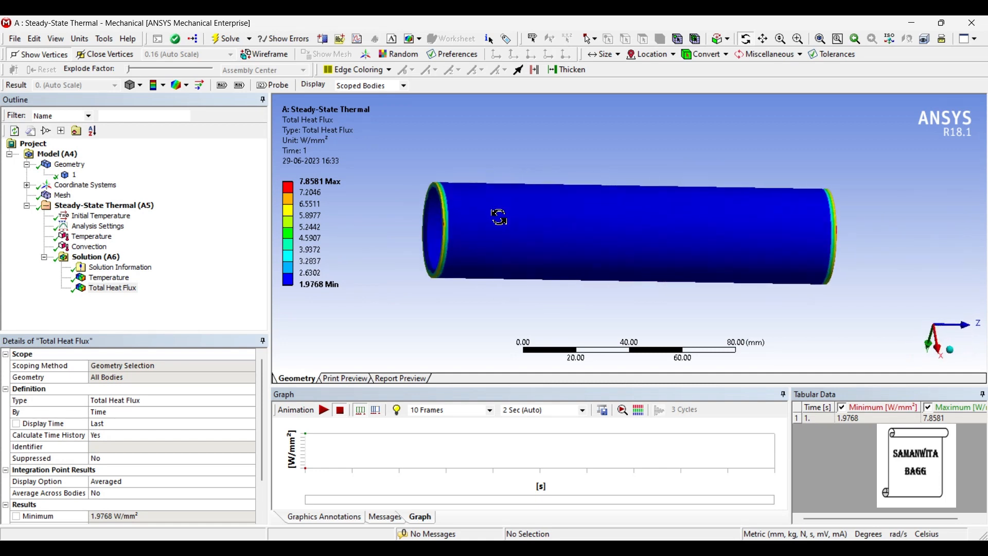
scroll(491, 234, "up", 2)
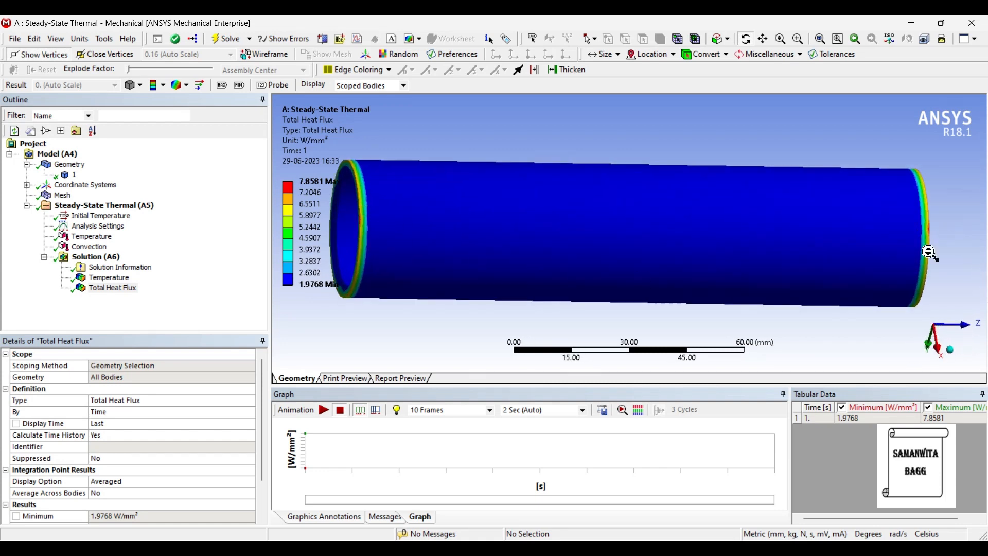
scroll(591, 264, "down", 3)
left_click_drag(589, 265, 651, 258)
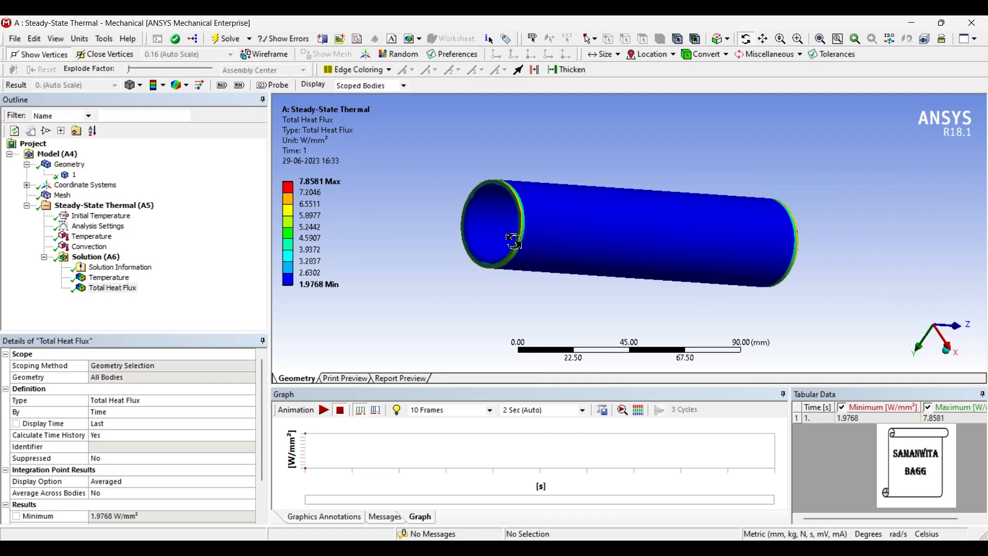
left_click_drag(604, 215, 571, 249)
left_click_drag(370, 291, 463, 275)
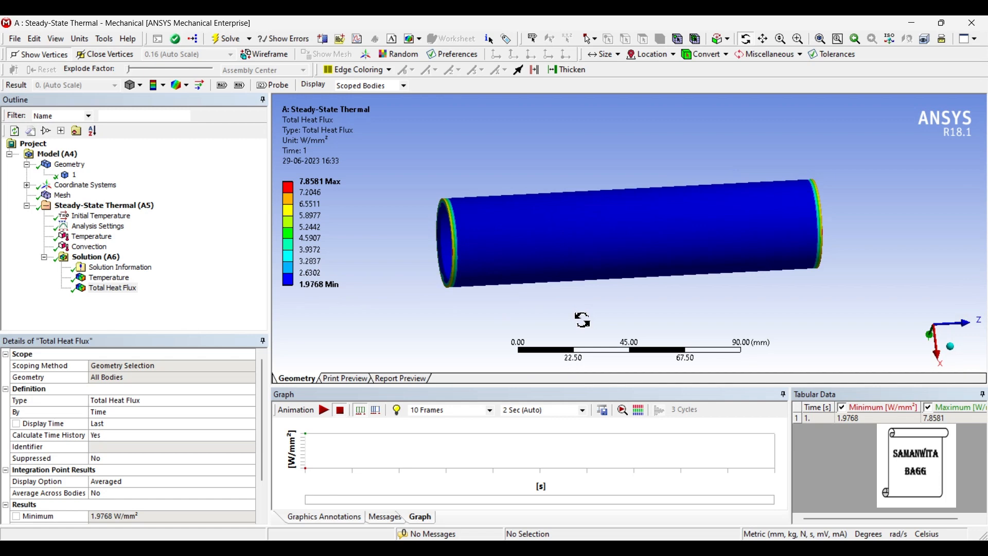